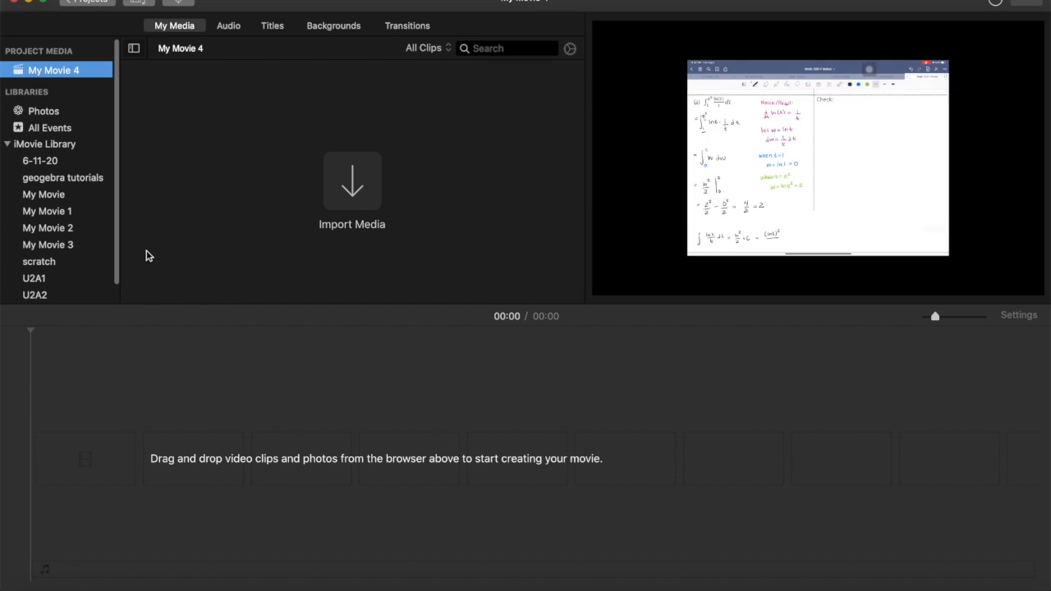
left_click(367, 192)
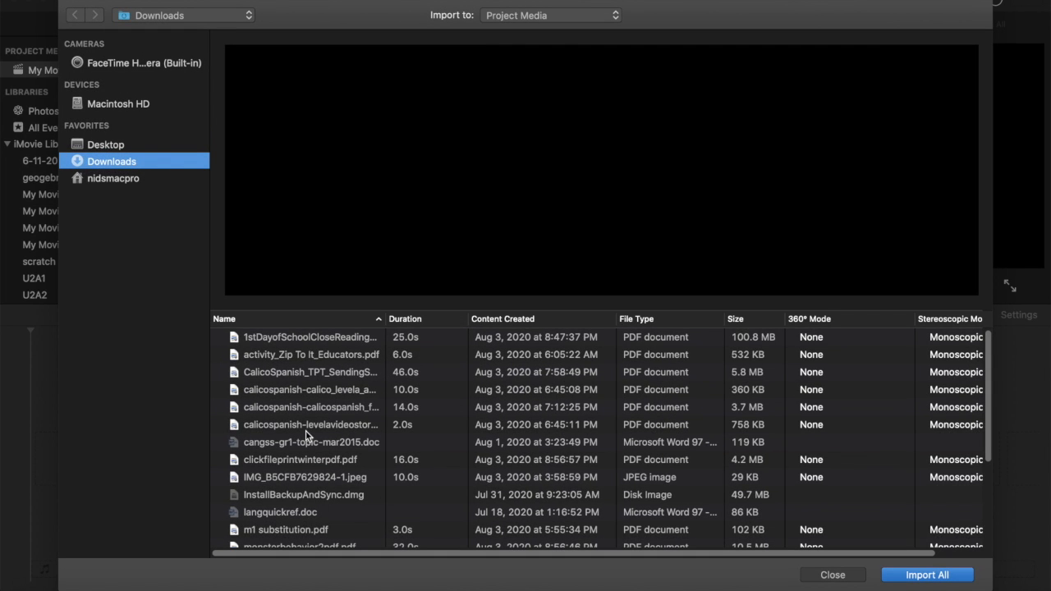
scroll(305, 430, "down", 5)
left_click(271, 520)
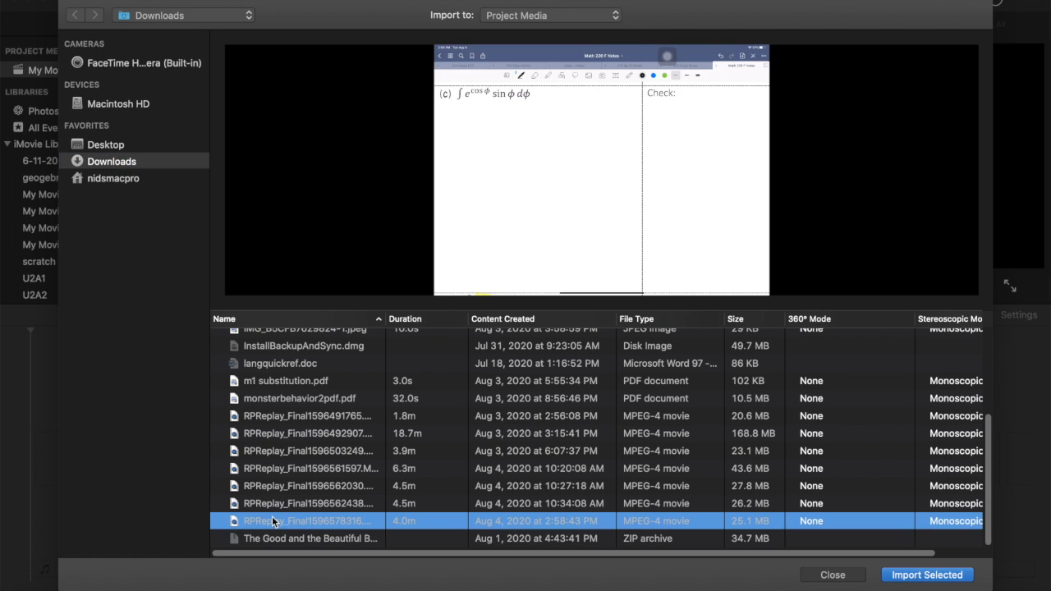
left_click(270, 504)
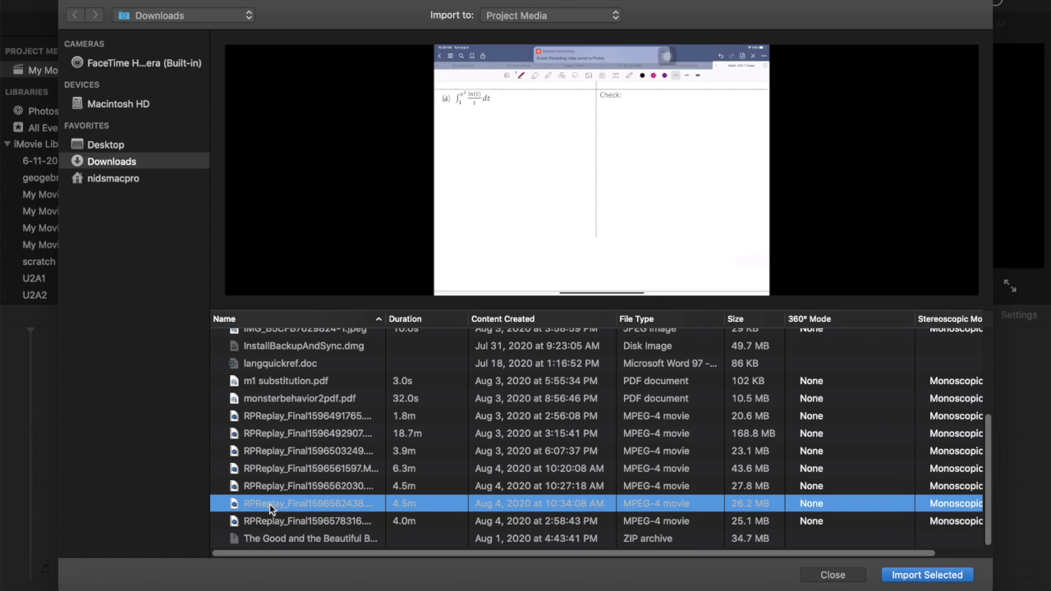
left_click(933, 575)
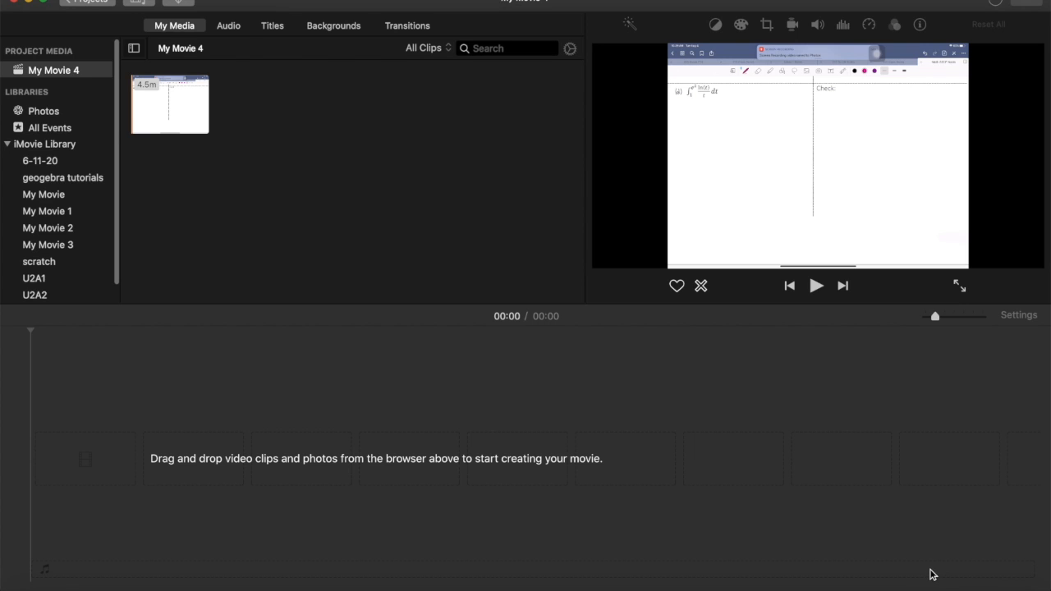
Place the whole imported 4.5-minute clip at the start of the empty timeline, displayed as a long filmstrip.
left_click(182, 113)
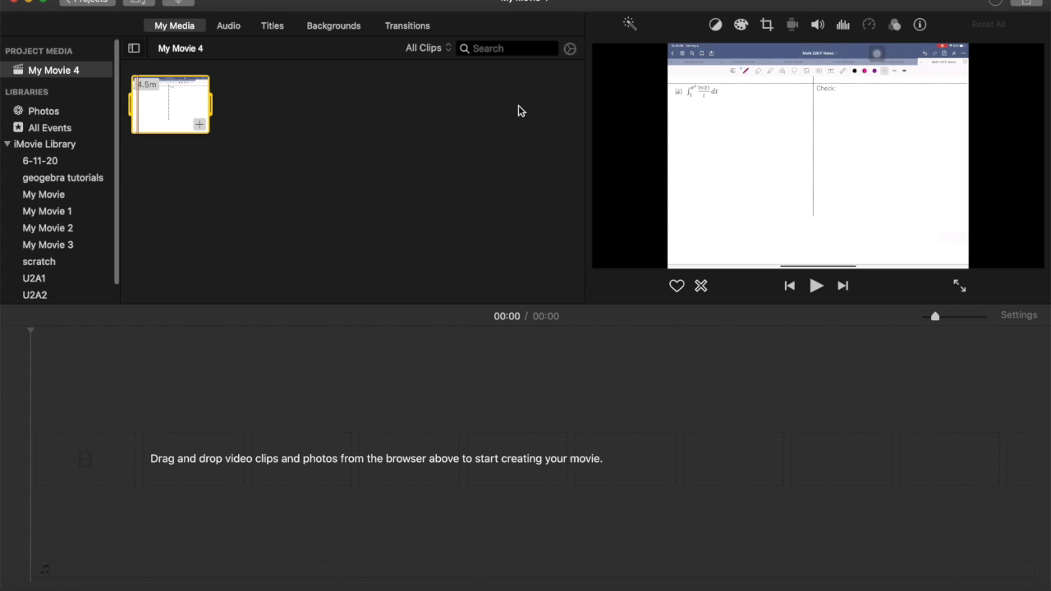
left_click_drag(181, 107, 73, 470)
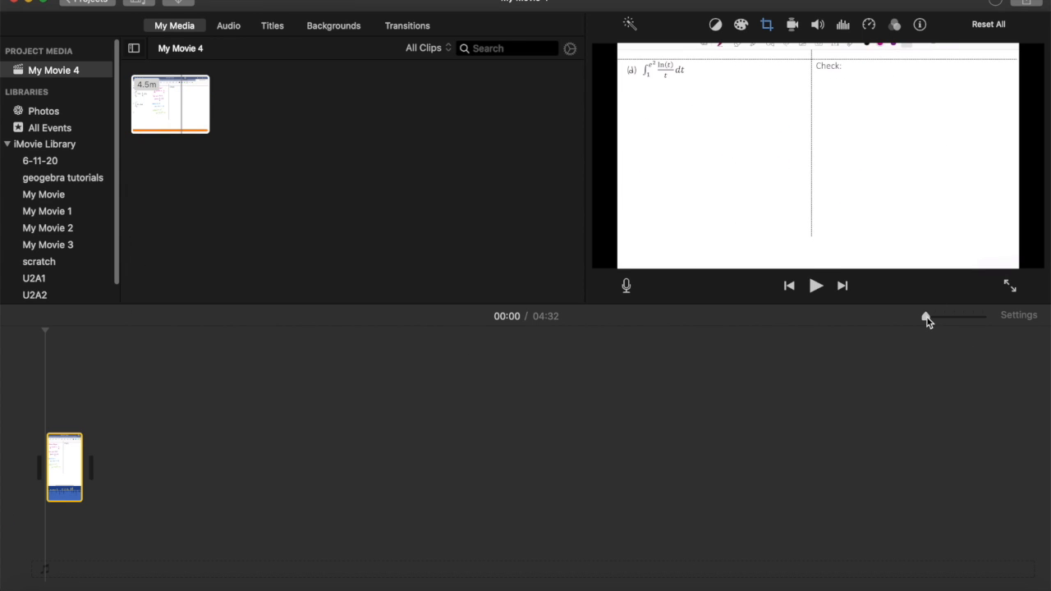
left_click_drag(929, 320, 936, 319)
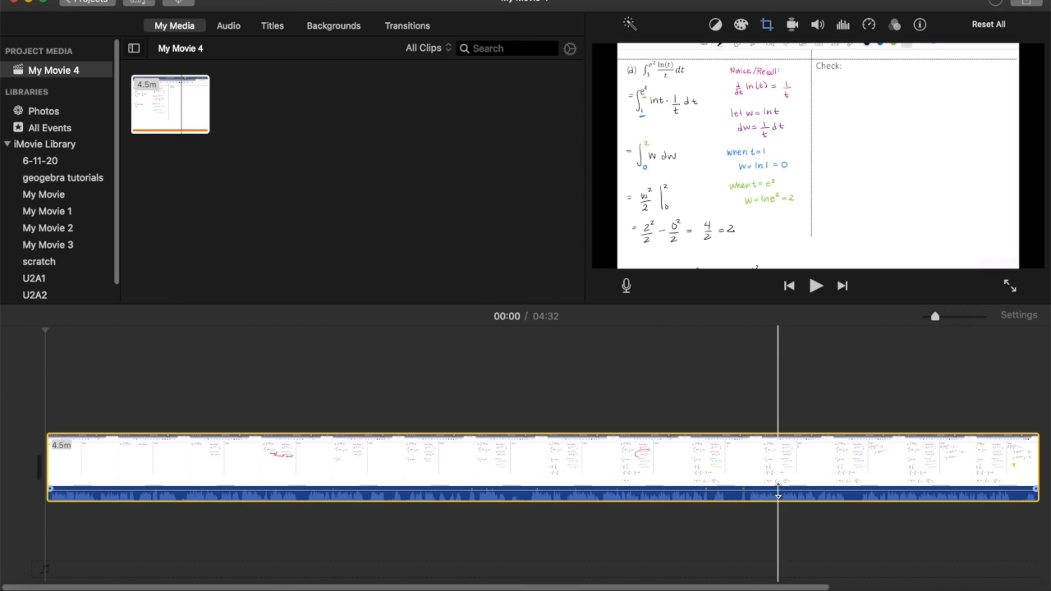
scroll(779, 485, "right", 5)
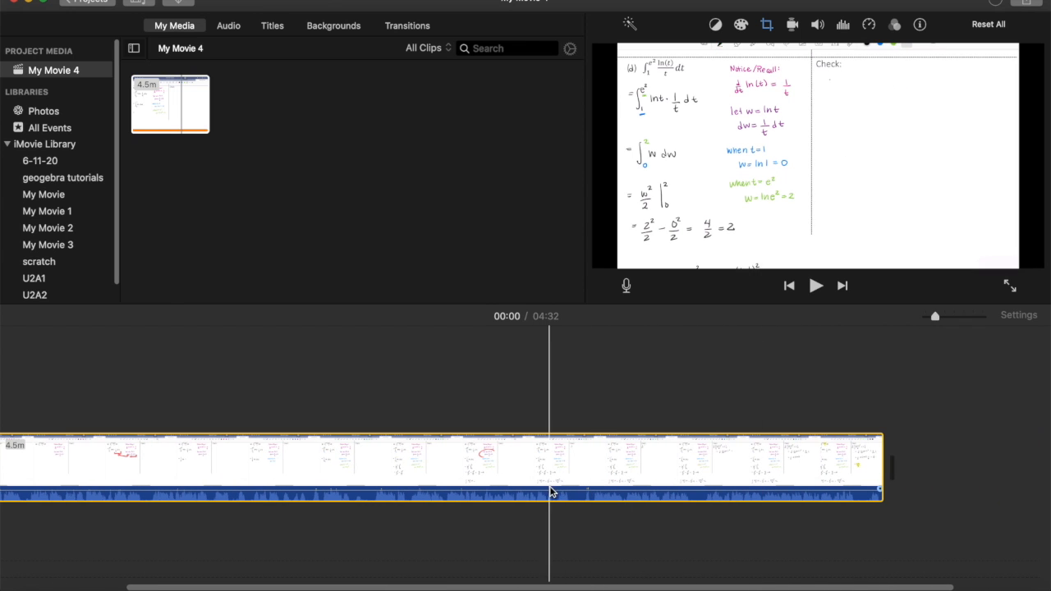
scroll(353, 475, "left", 3)
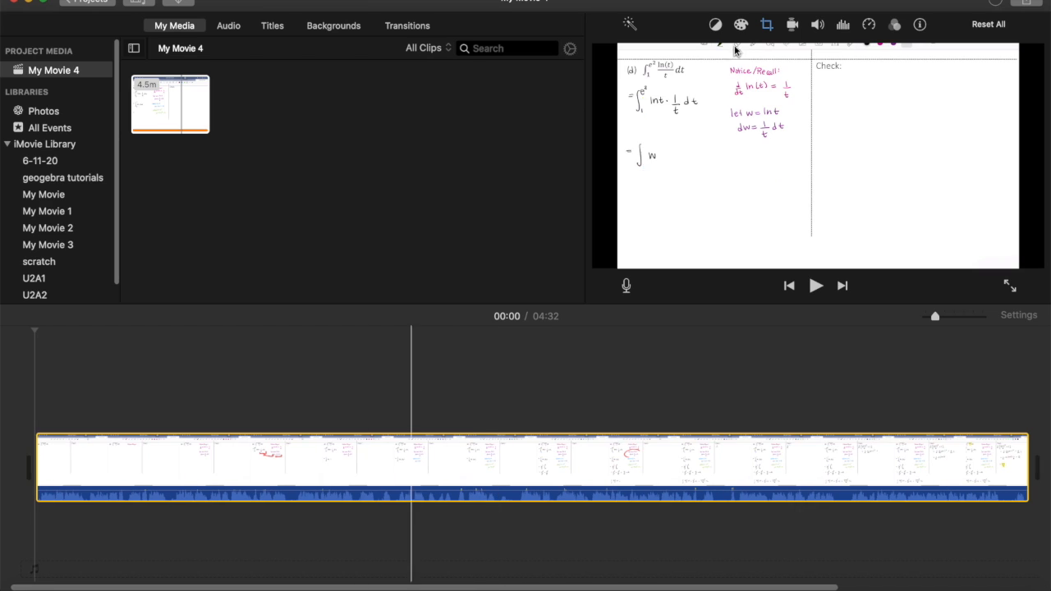
Adjust the audio volume of the timeline clip.
left_click(819, 25)
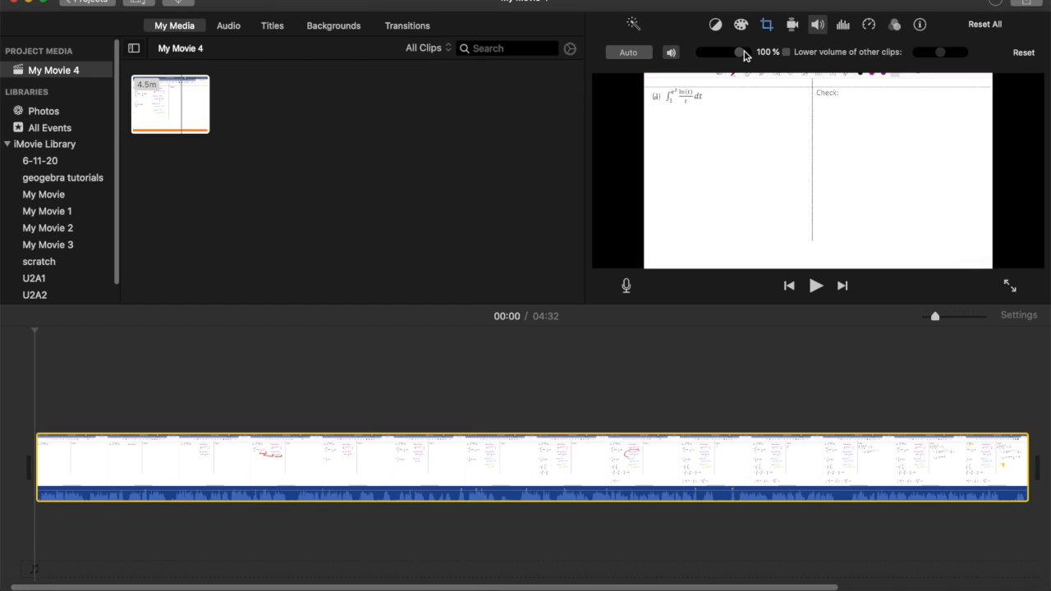
left_click_drag(742, 52, 728, 56)
left_click(612, 345)
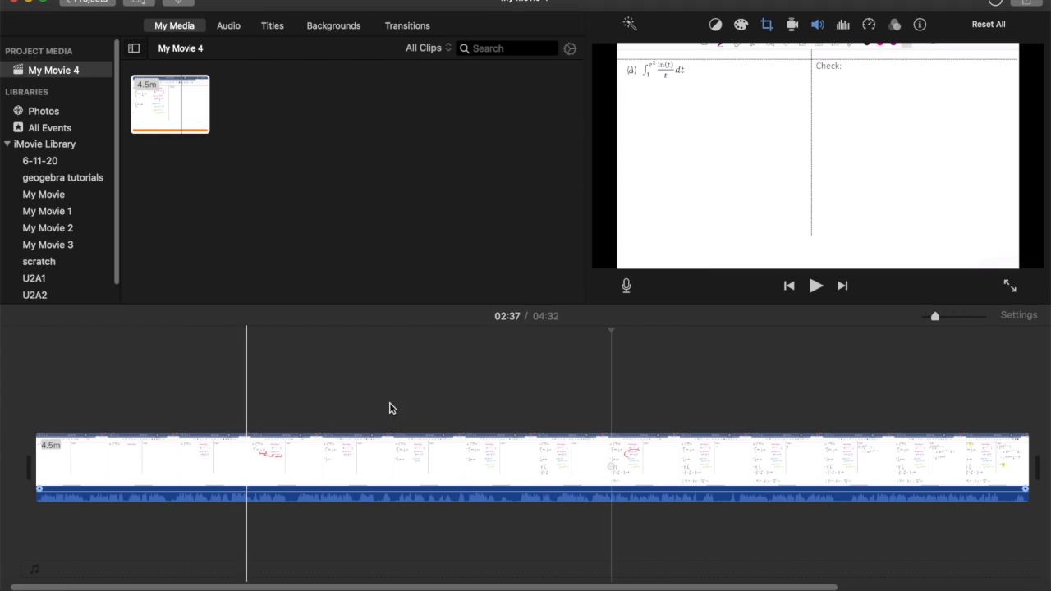
Resize the clip's Crop to Fill frame at 04:18 so it takes in the last handwritten line and excludes the note app's toolbar.
left_click(768, 26)
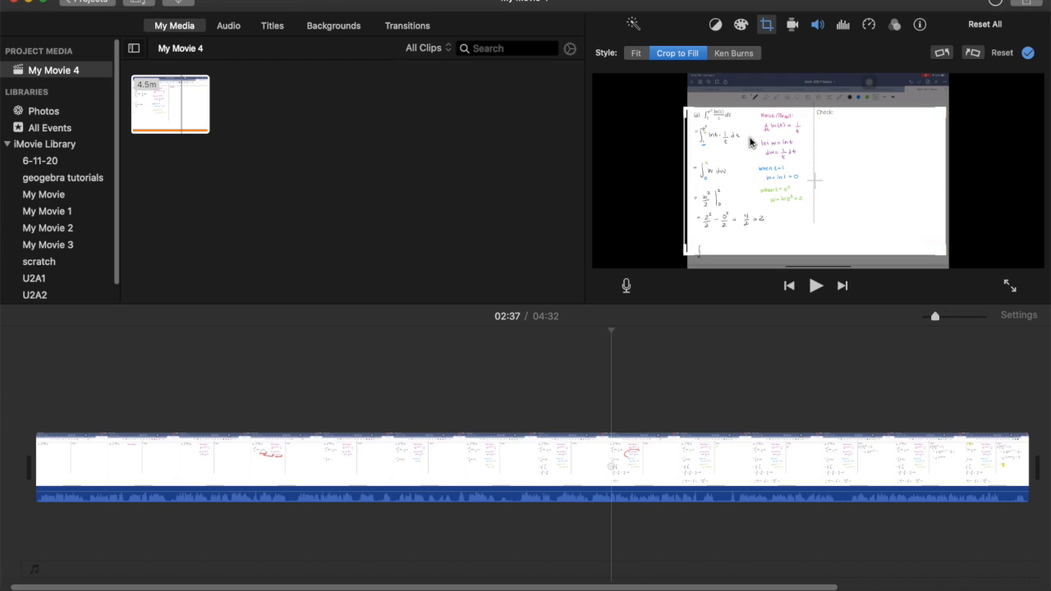
left_click(762, 401)
scroll(871, 416, "right", 5)
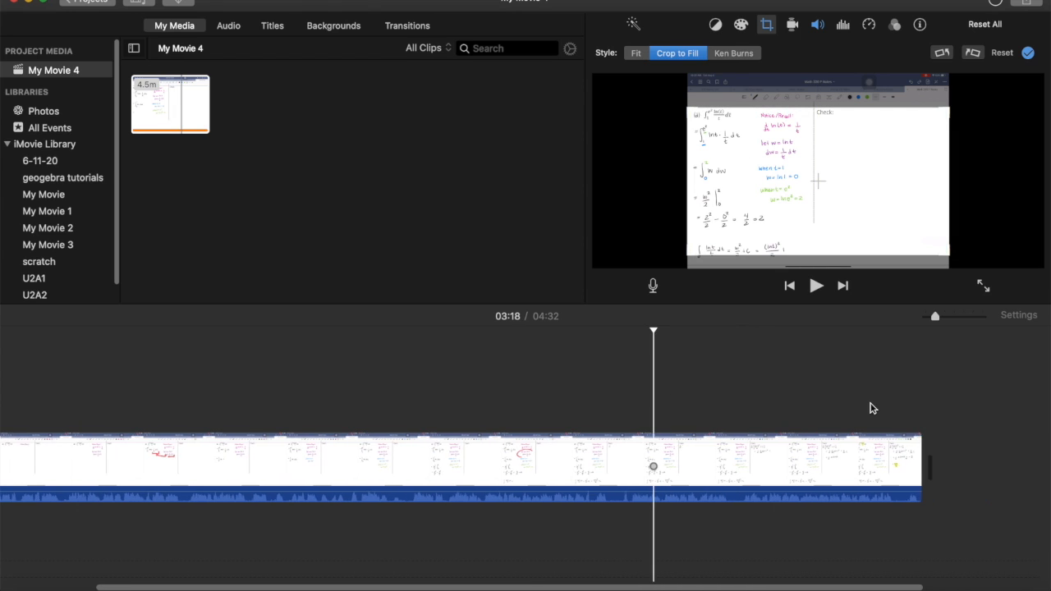
left_click(872, 409)
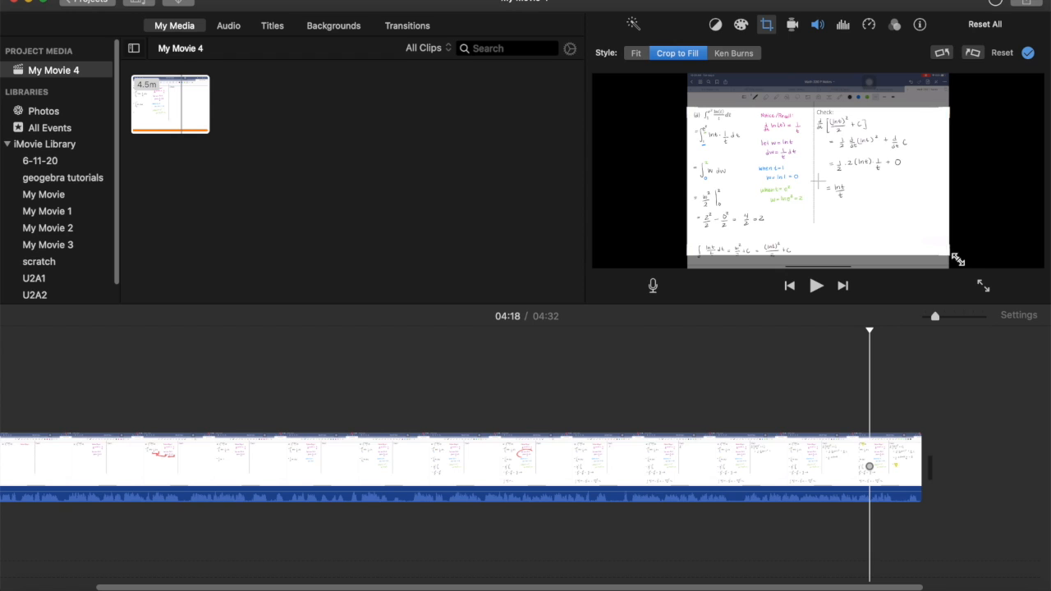
left_click_drag(969, 265, 898, 205)
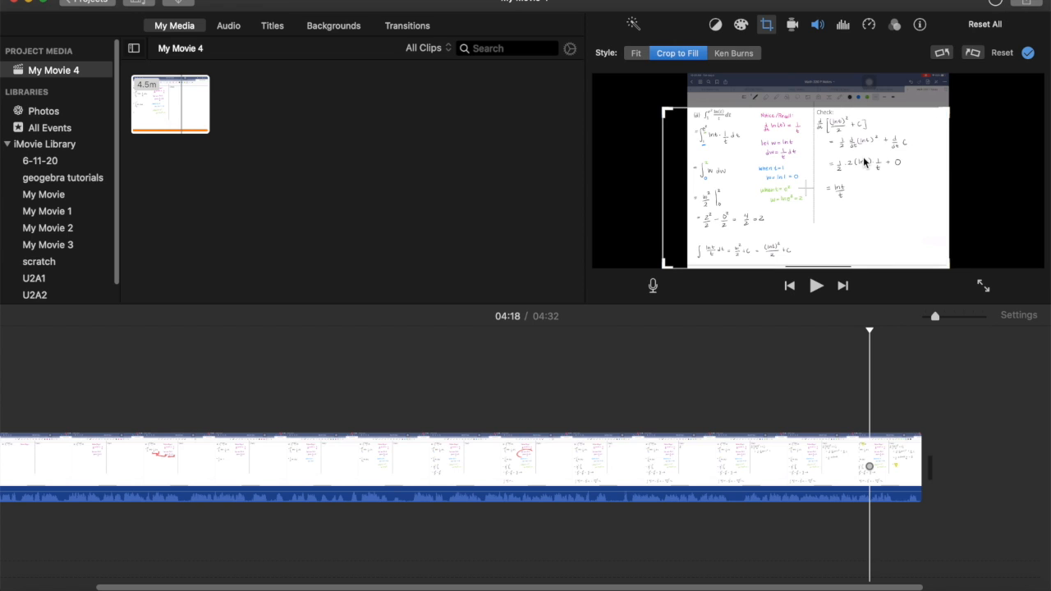
Centre the crop frame horizontally on the notes page, check it at 03:36, and finish cropping.
left_click_drag(864, 162, 876, 162)
mouse_move(830, 208)
left_mouse_down()
mouse_move(858, 197)
mouse_move(842, 218)
left_mouse_up()
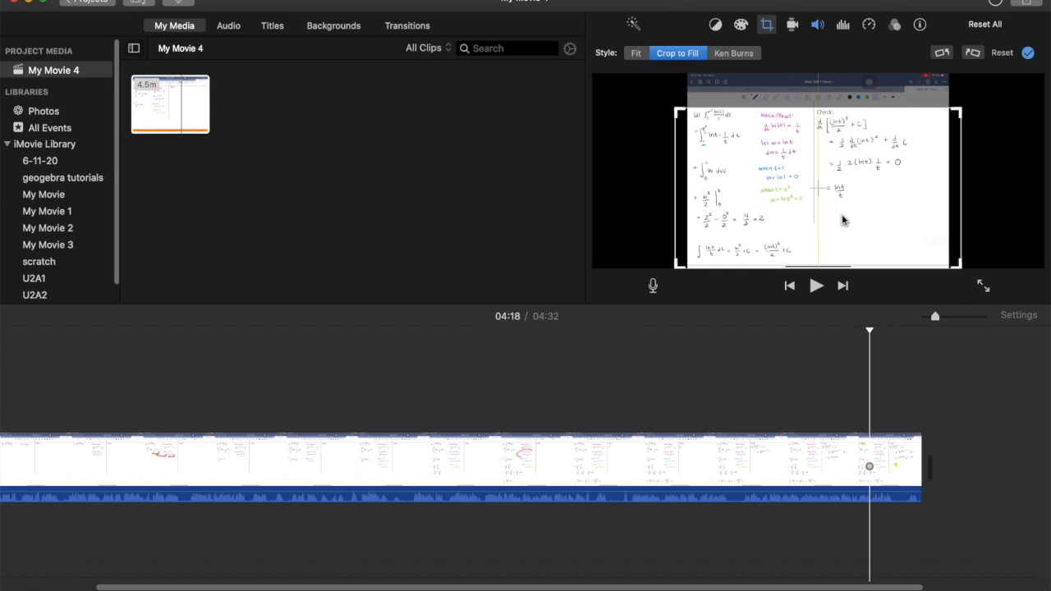
left_click_drag(842, 215, 842, 215)
left_click(775, 364)
left_click(717, 378)
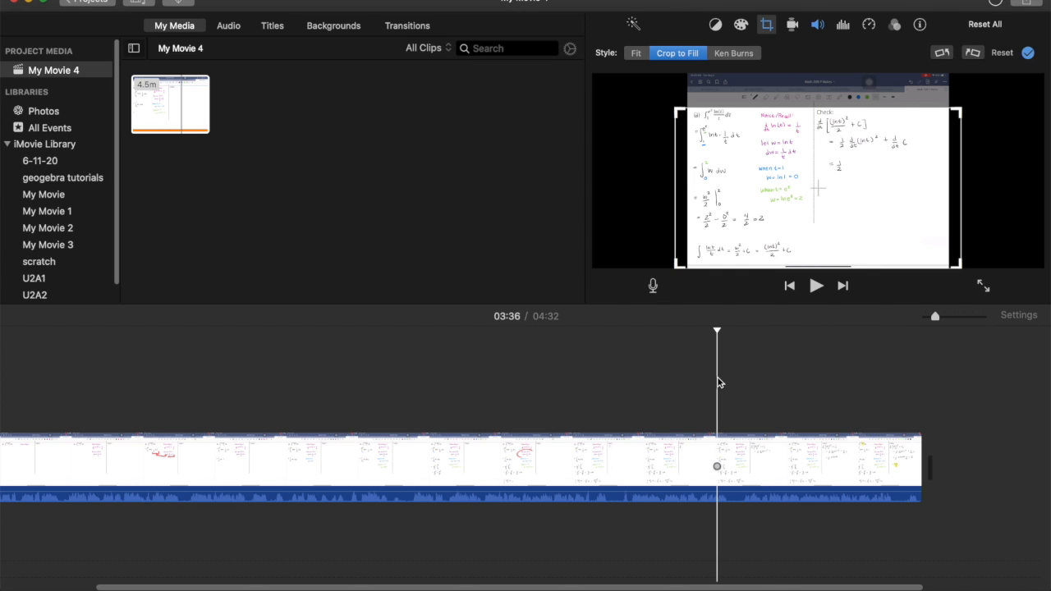
left_click(768, 27)
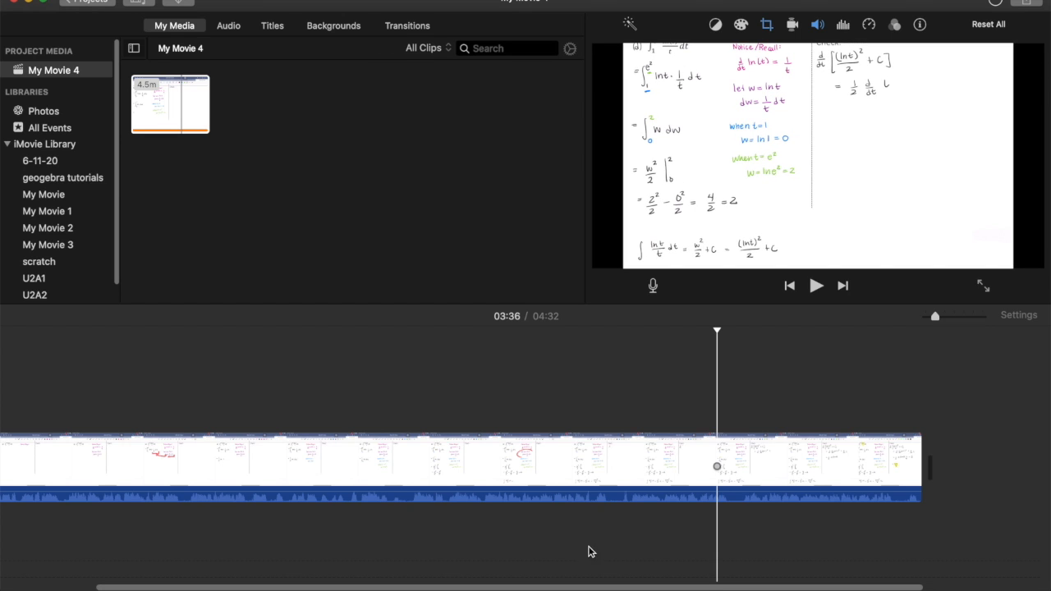
Preview the cropped movie in full screen from 03:36 and return to the editor.
key("space")
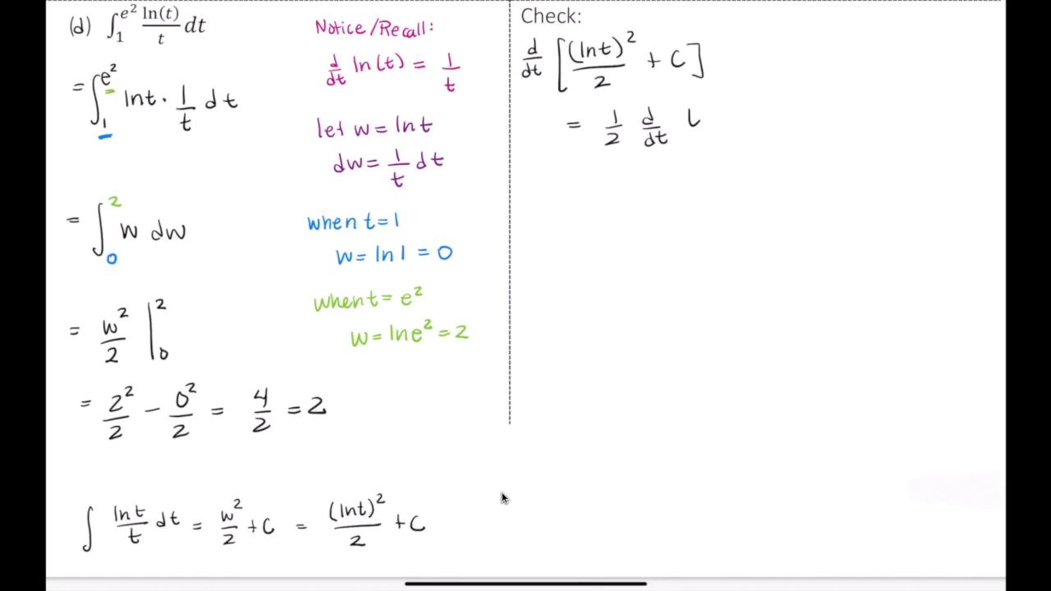
key("space")
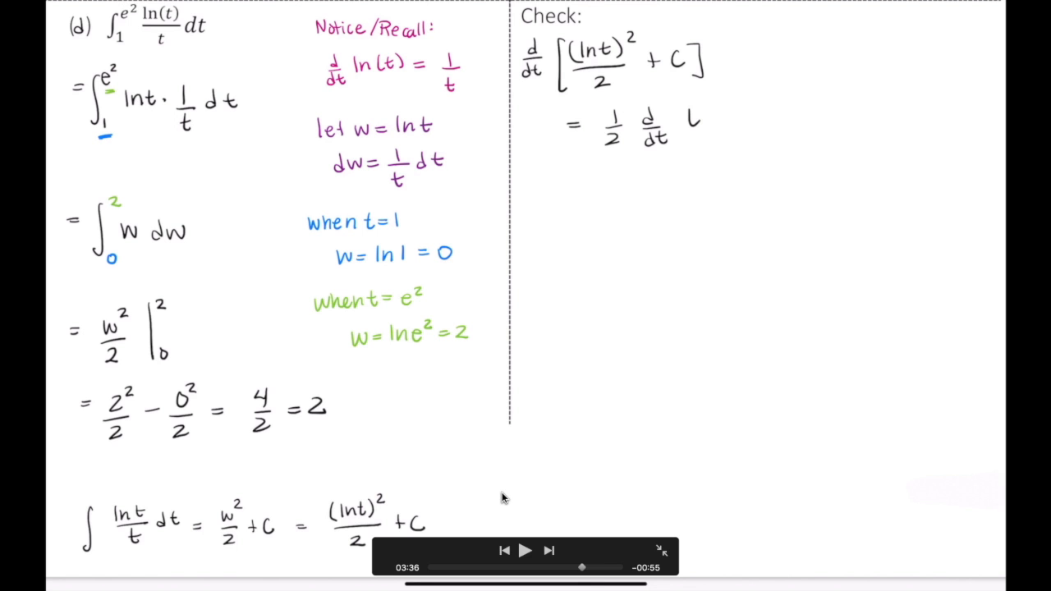
key("space")
key("space")
left_click(666, 554)
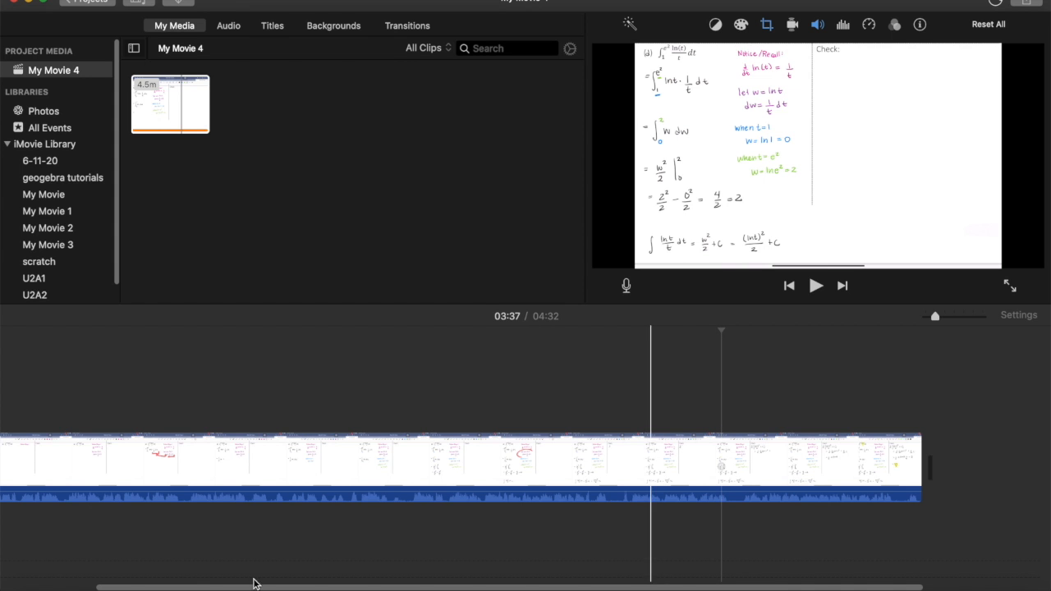
scroll(213, 460, "left", 5)
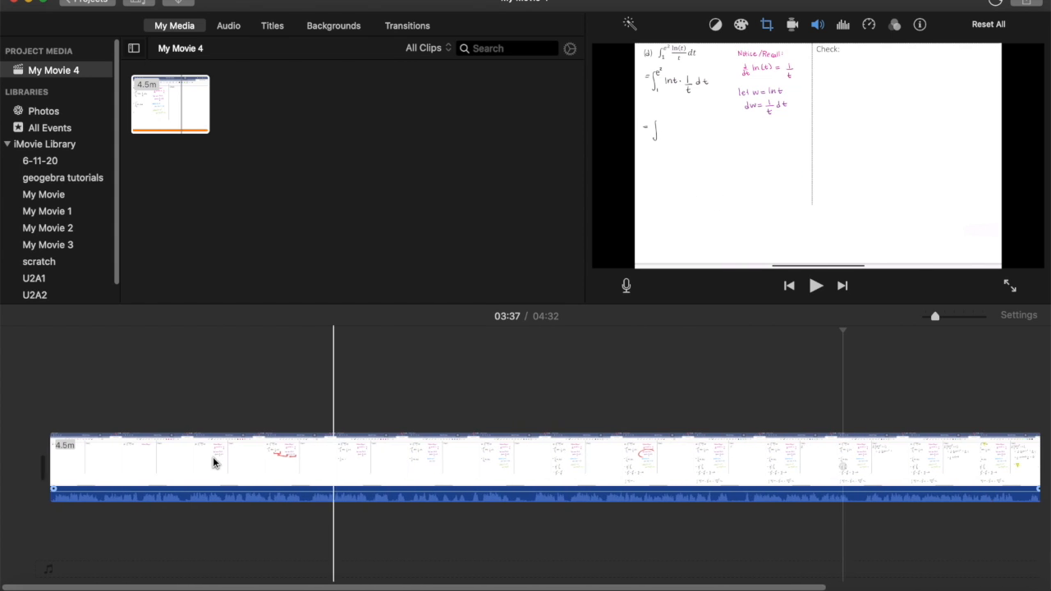
left_click(38, 452)
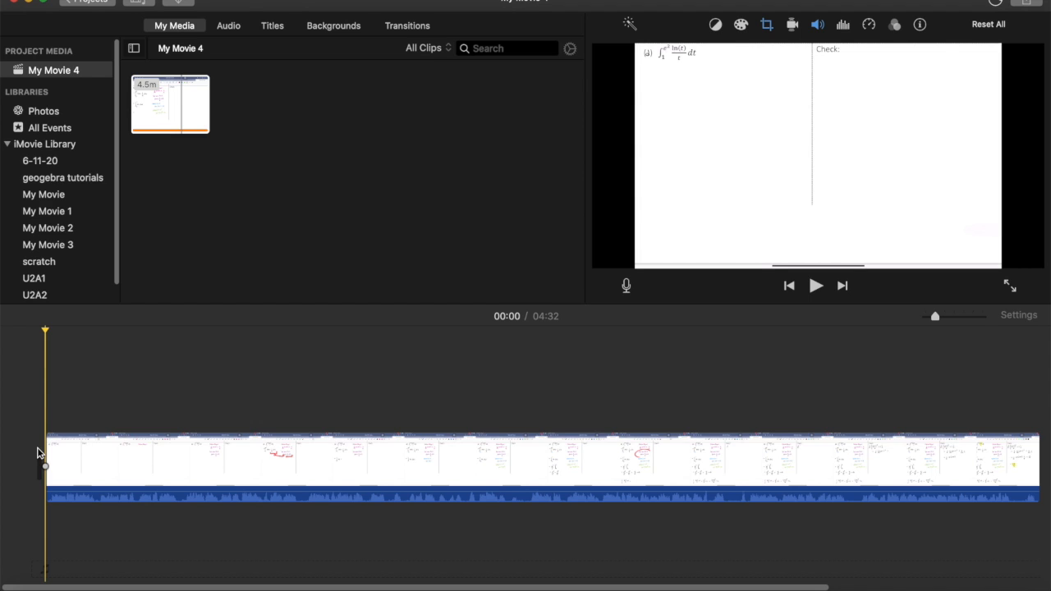
left_click(270, 467)
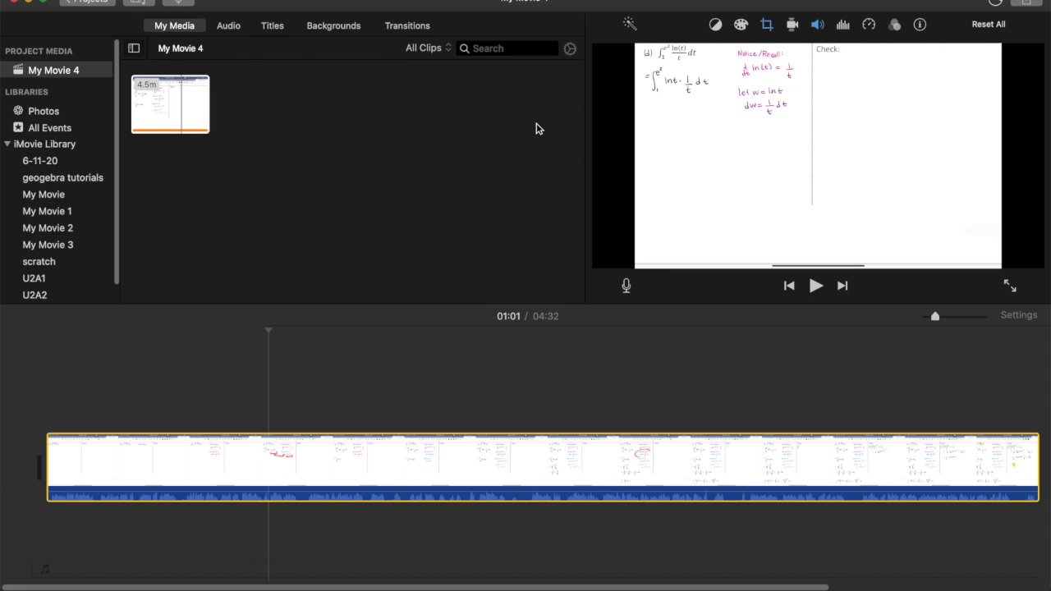
left_click(384, 429)
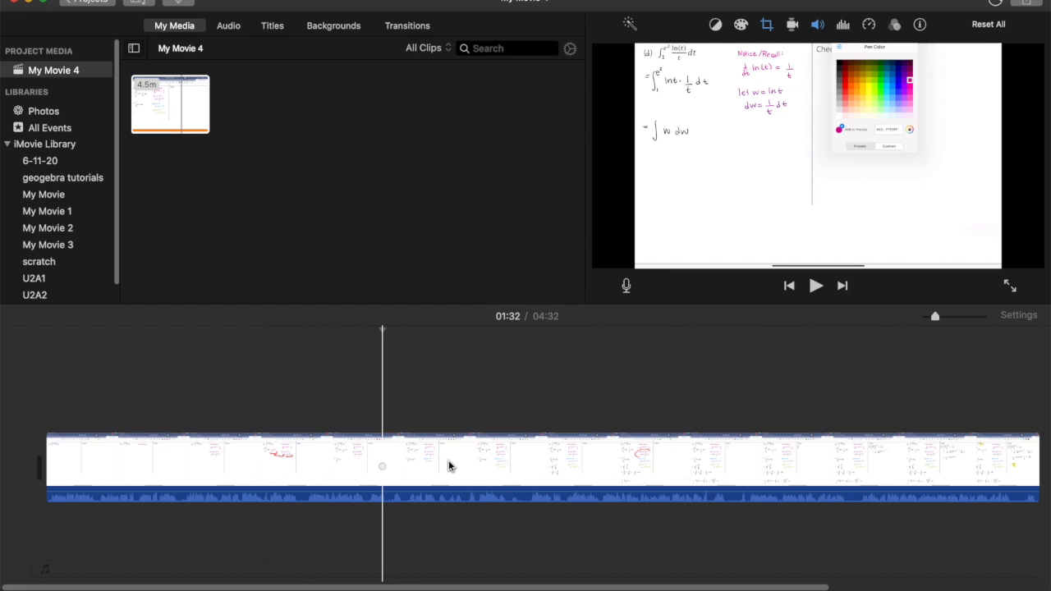
left_click(548, 465)
Add a Ticker title above the clip at about 02:46.
left_click(654, 473)
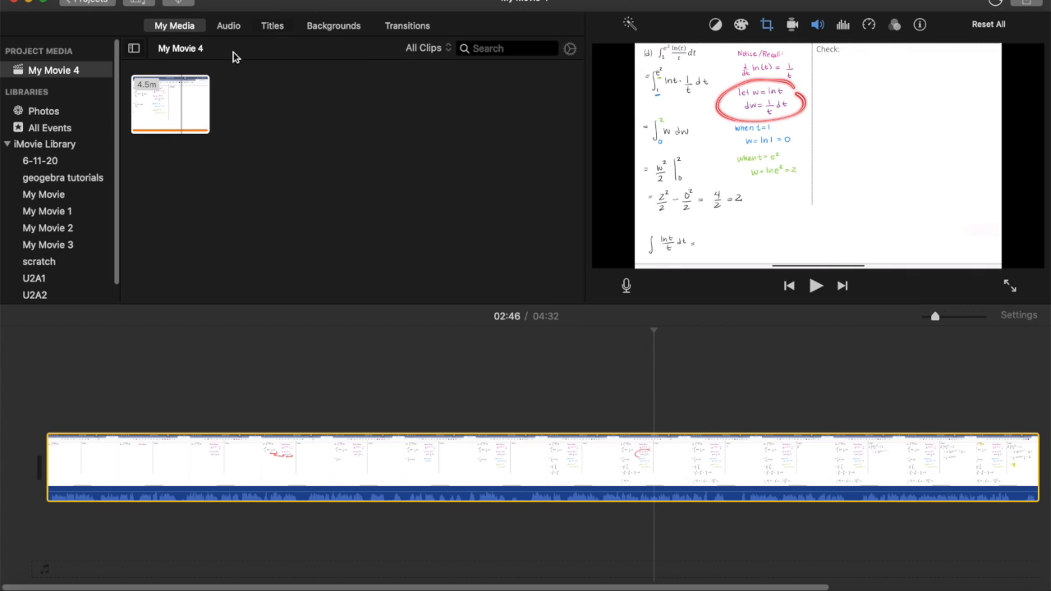
left_click(273, 31)
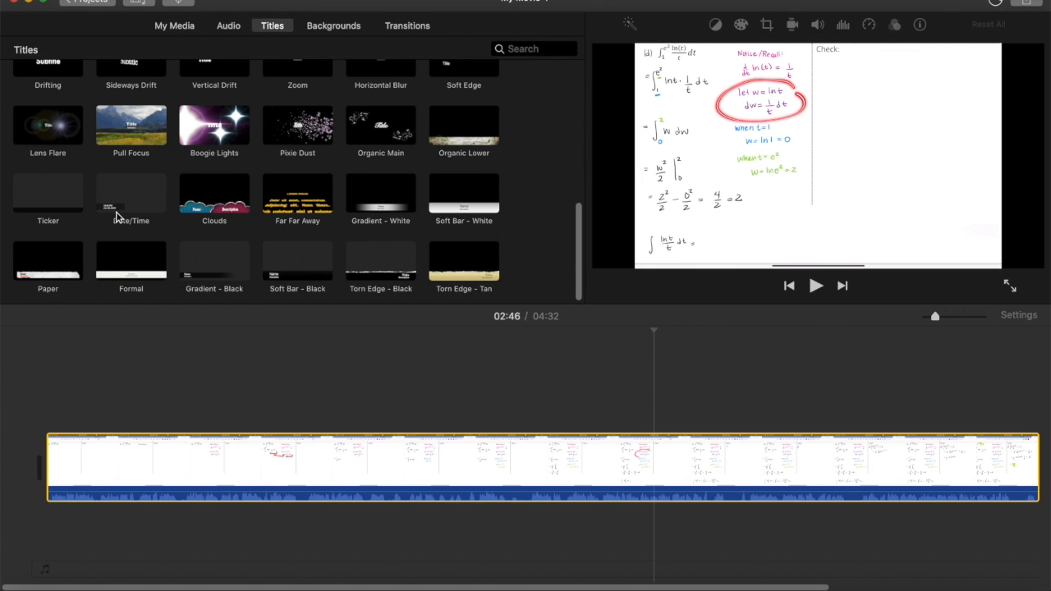
left_click_drag(28, 195, 648, 413)
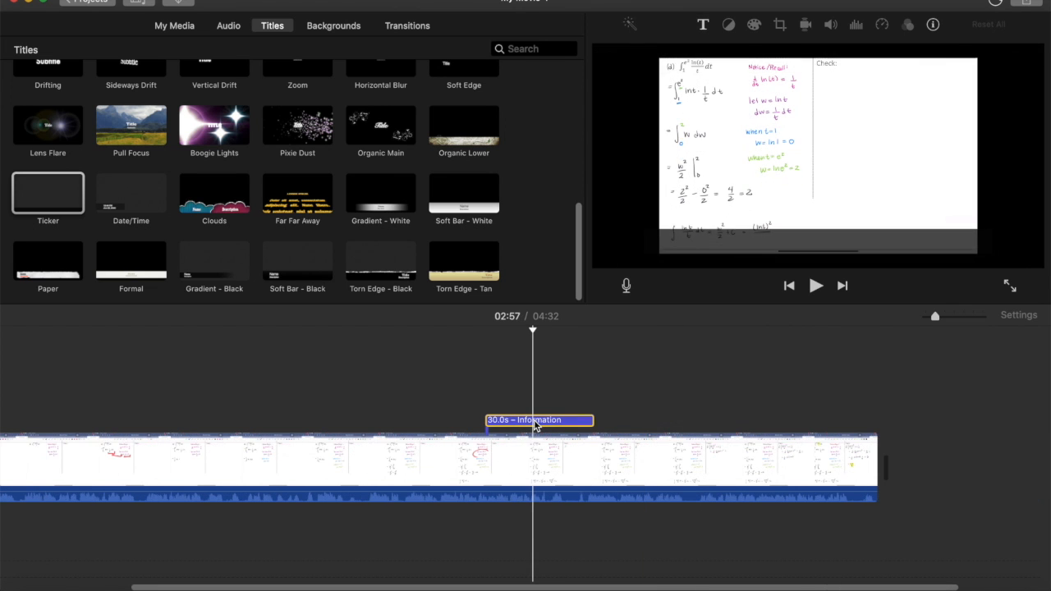
Replace the Ticker title's placeholder text with "Yes I left off the constant of integration but... blah blah blah".
double_click(537, 422)
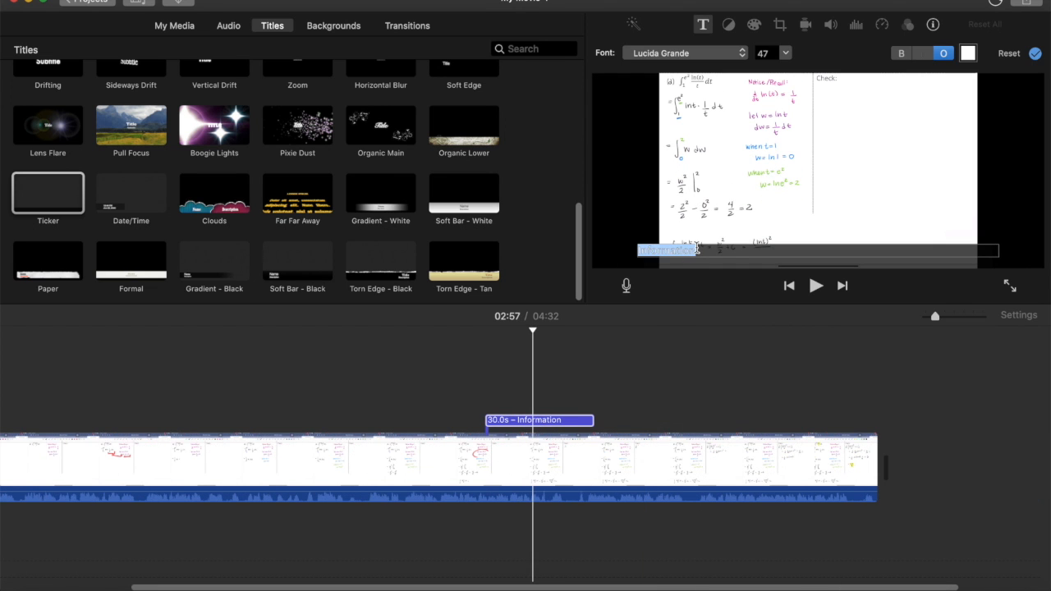
key("BackSpace")
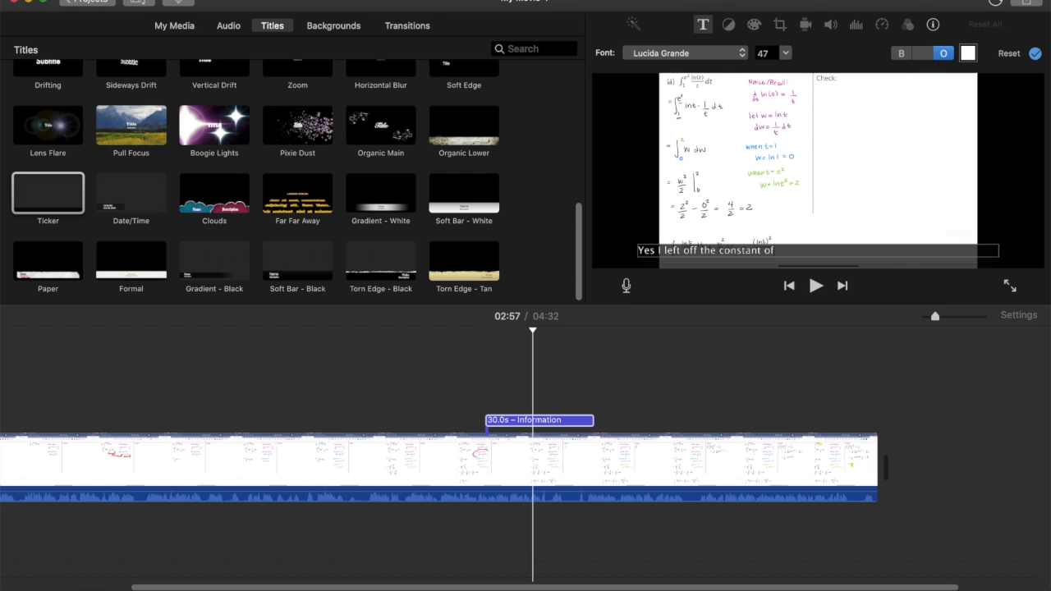
type("ion but... blah blah blah")
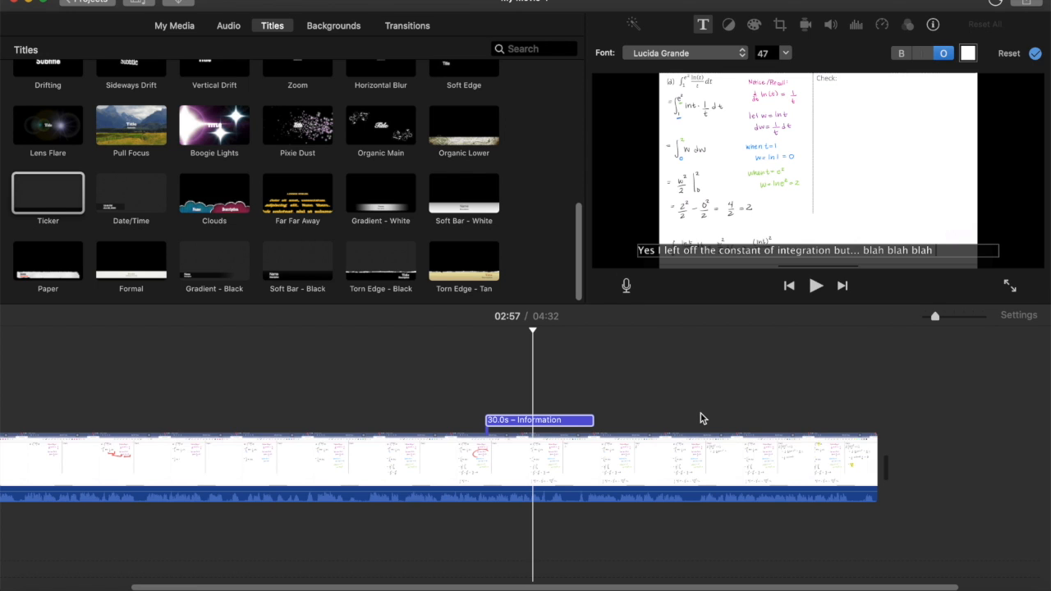
Change the Ticker title's text to "Another technique is to blah blah blah".
triple_click(942, 249)
type("Another tehcni")
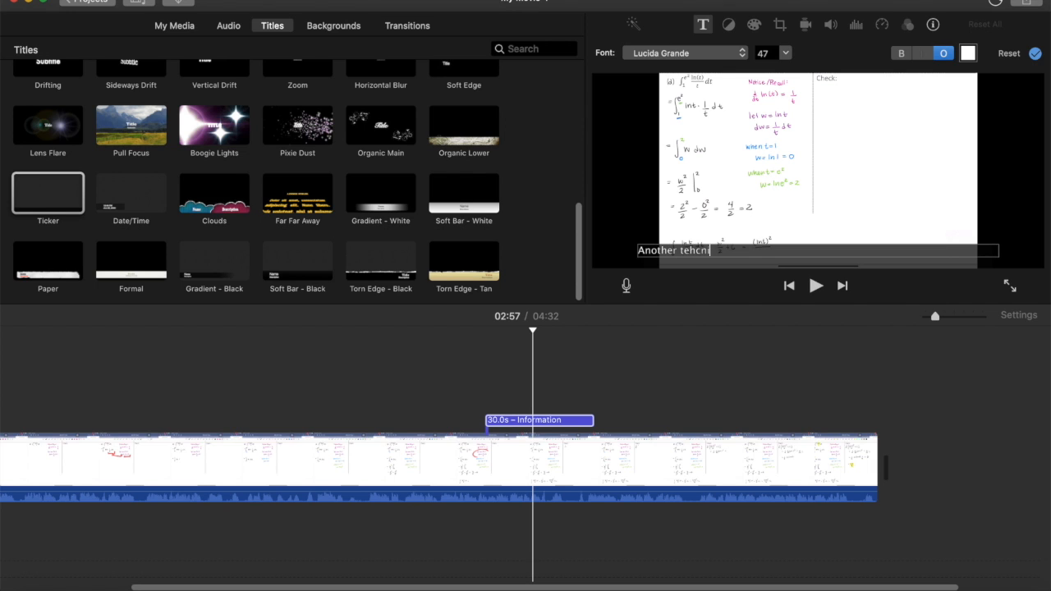
key("BackSpace")
key("BackSpace")
key("BackSpace")
key("BackSpace")
type("chnique is to blah blah blah")
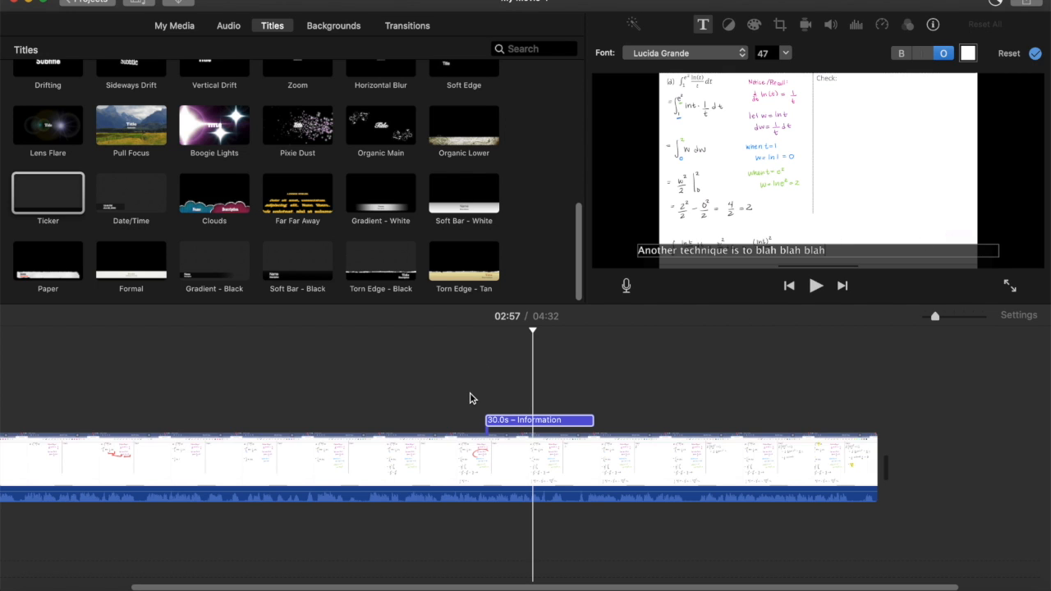
Play the movie from 02:40, just before the Ticker title, to preview the scrolling text.
left_click(483, 462)
left_click(469, 469)
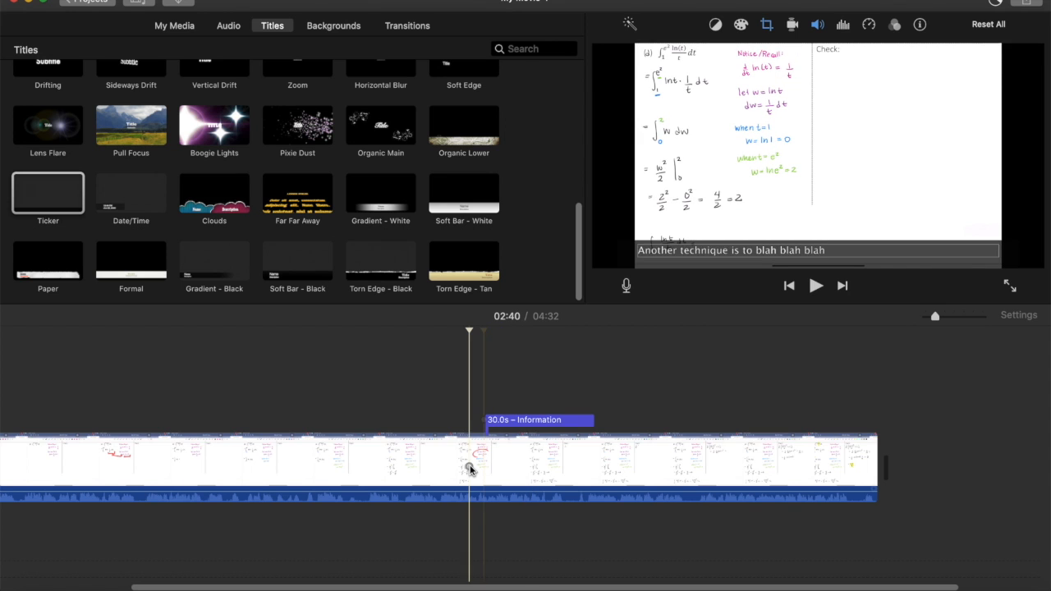
key("space")
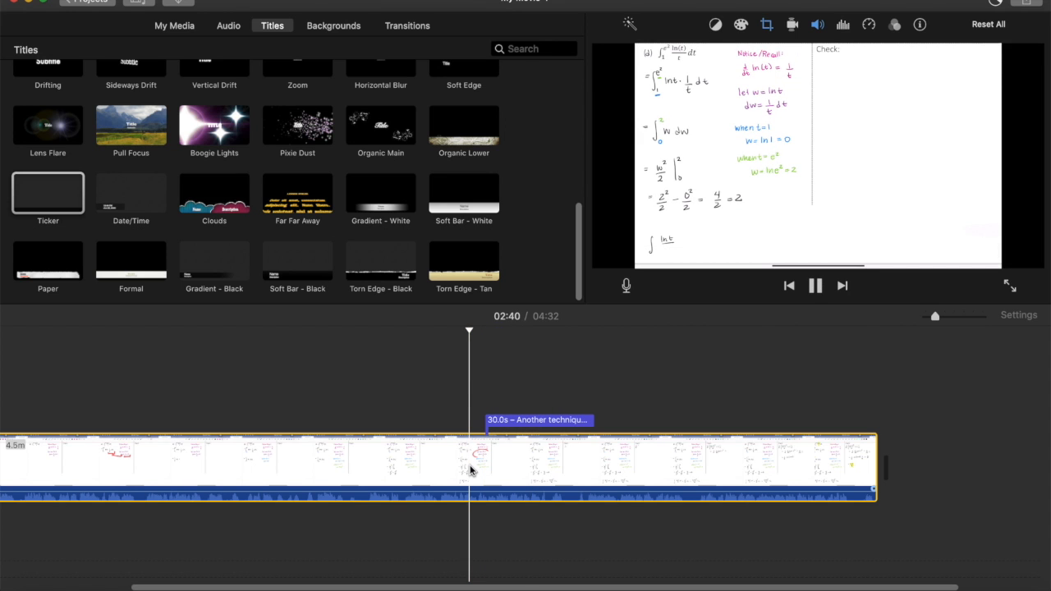
key("XF86AudioMute")
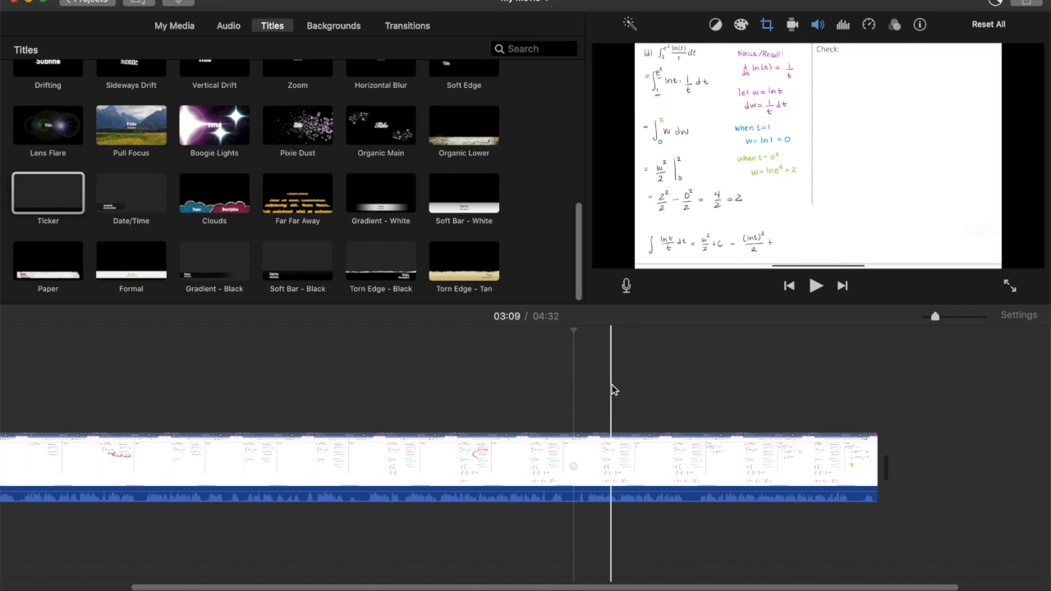
Split the lesson clip at 02:10.
scroll(495, 390, "left", 3)
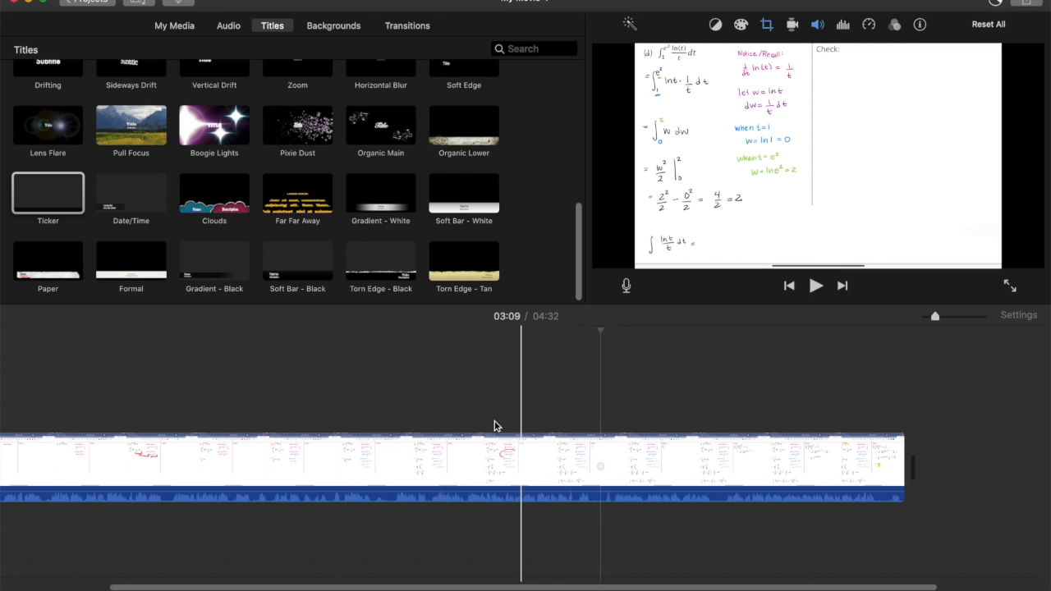
left_click(415, 468)
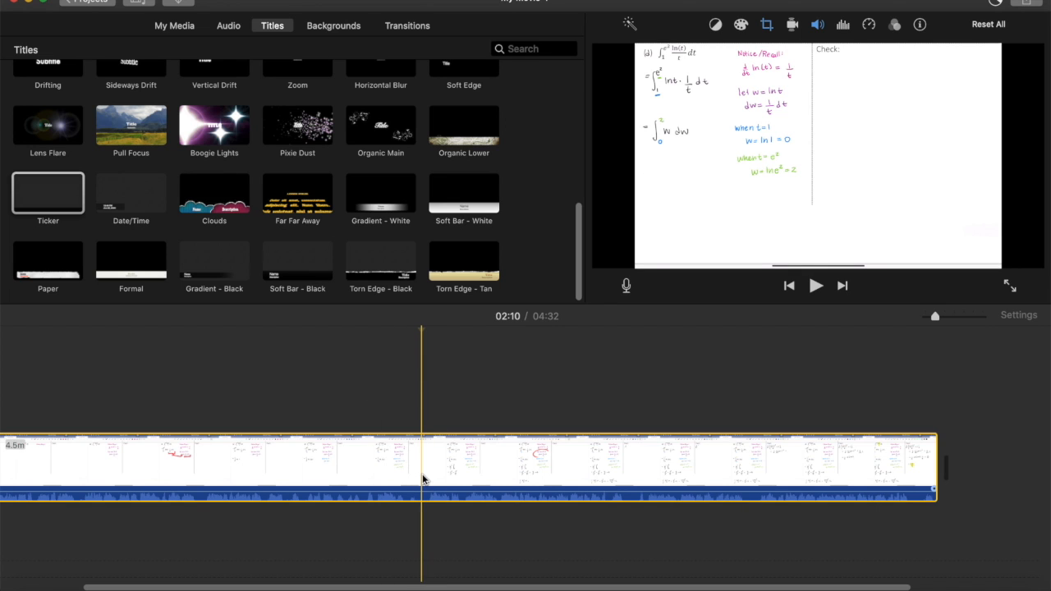
right_click(422, 476)
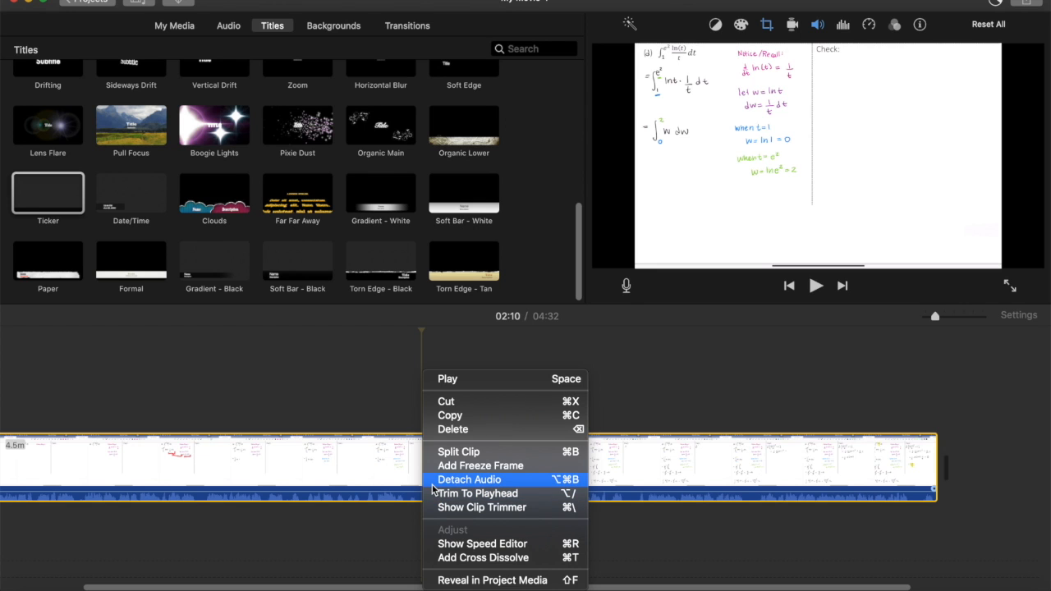
left_click(567, 452)
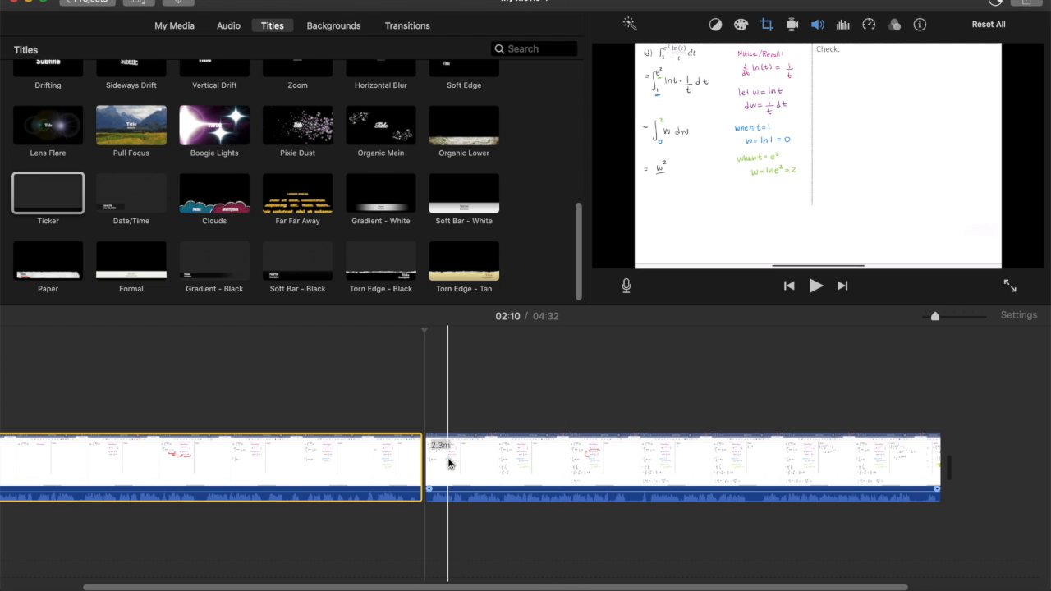
Add a cross dissolve between the two clip halves and place the playhead at 02:06, just before the transition.
right_click(406, 464)
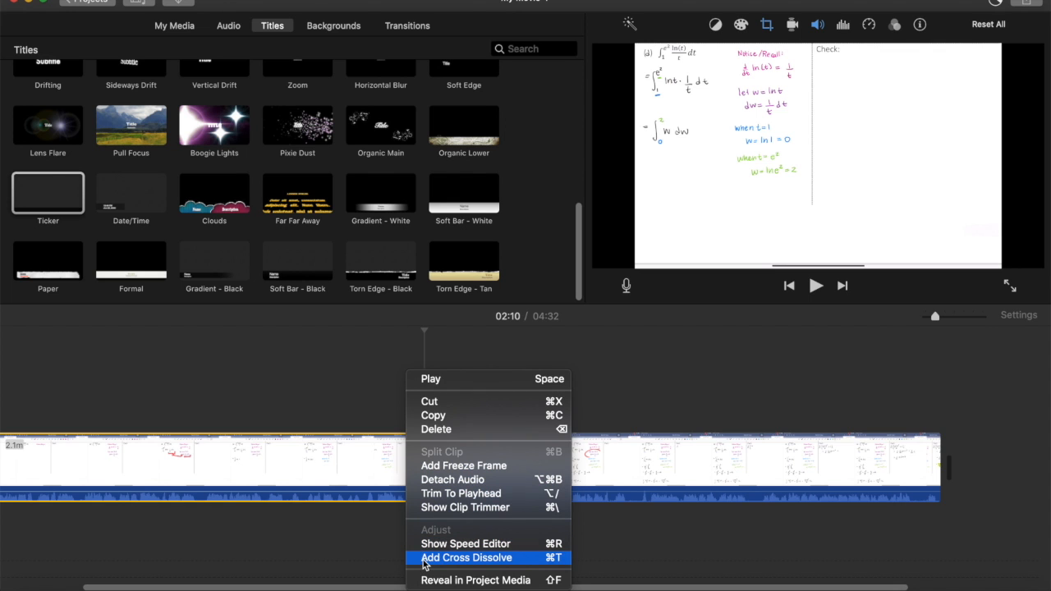
left_click(425, 564)
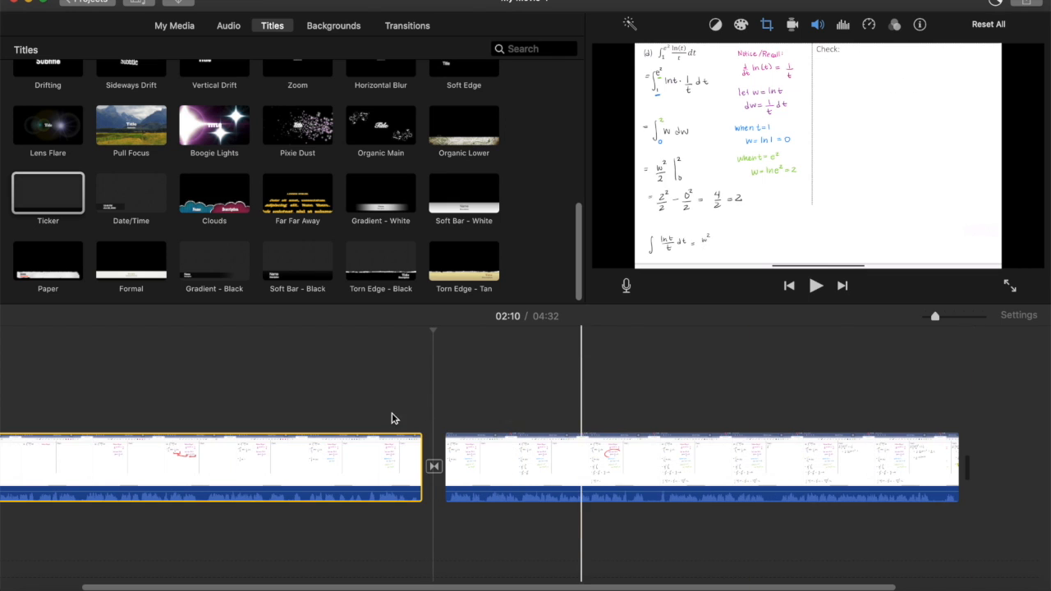
left_click_drag(400, 420, 406, 423)
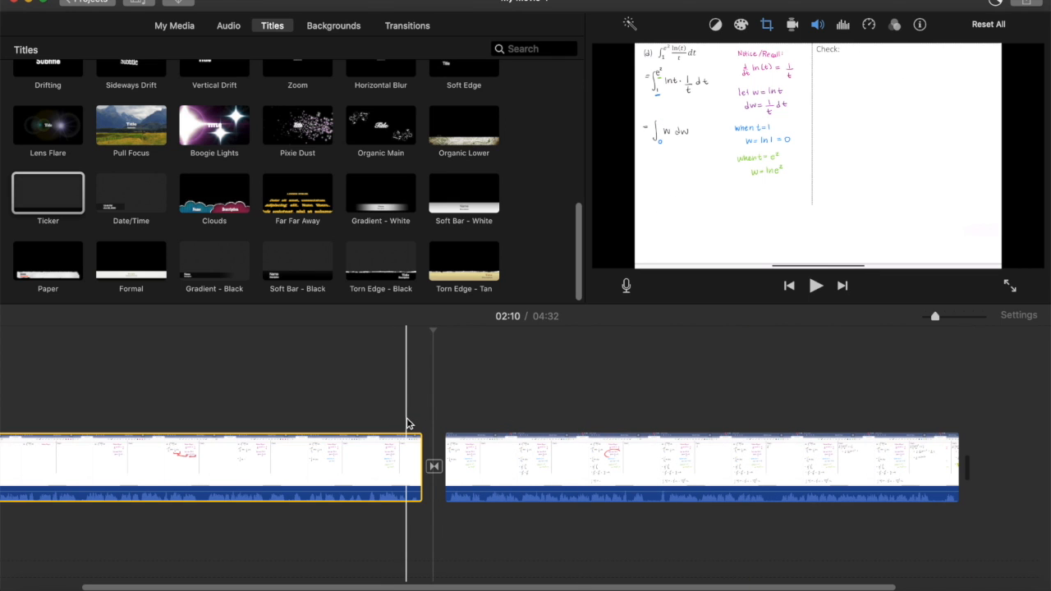
left_click(409, 423)
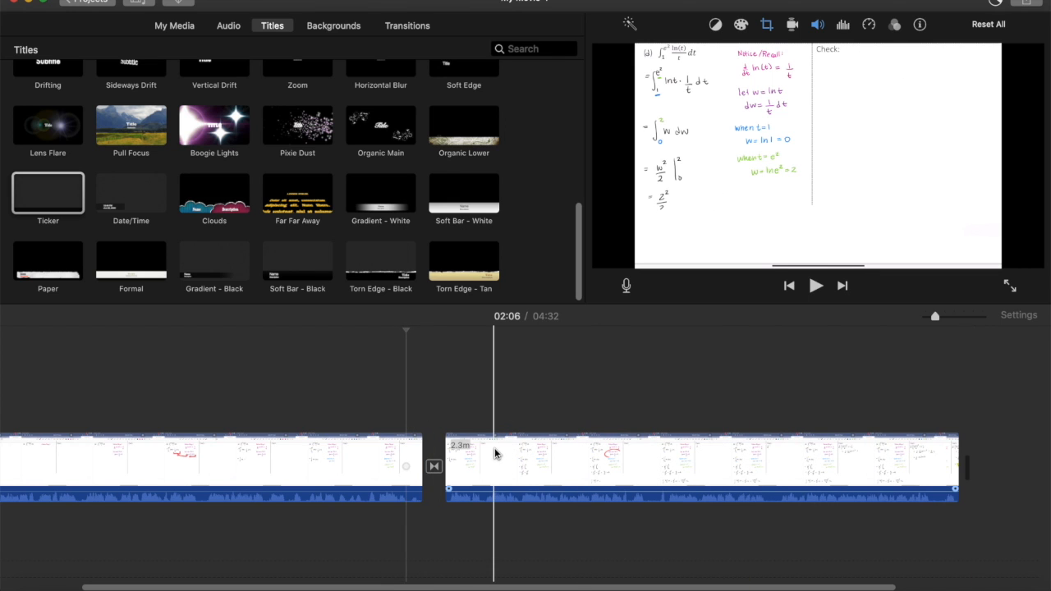
Split the second clip about 14 seconds after its start and delete the short piece between the cross dissolve and the new cut.
left_click(495, 454)
key("super+b")
left_click(481, 459)
key("Delete")
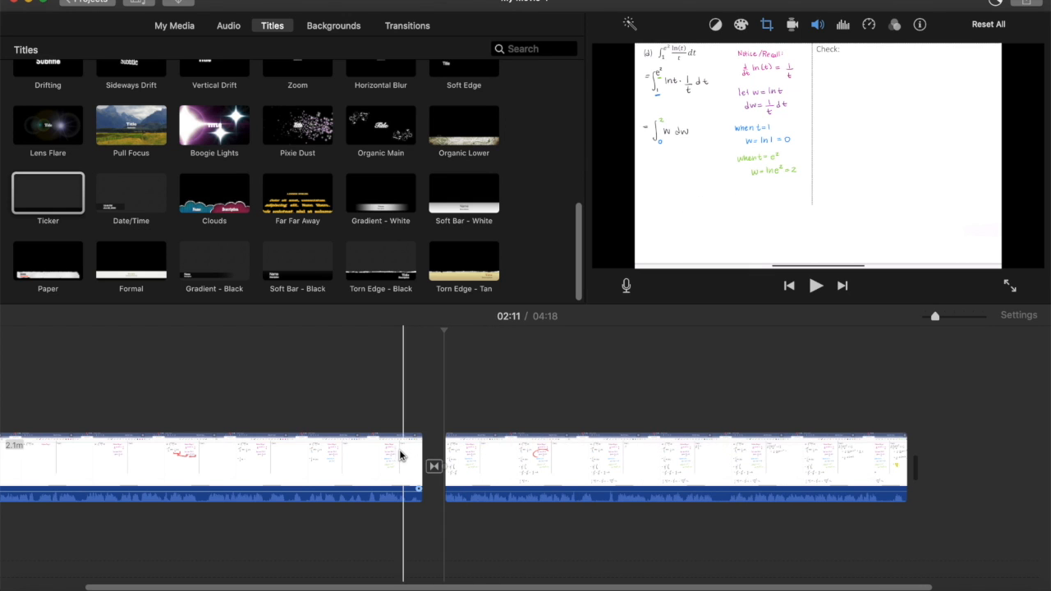
Play the movie from the end of the first clip through the cross dissolve and stop playback at 02:30.
left_click(399, 456)
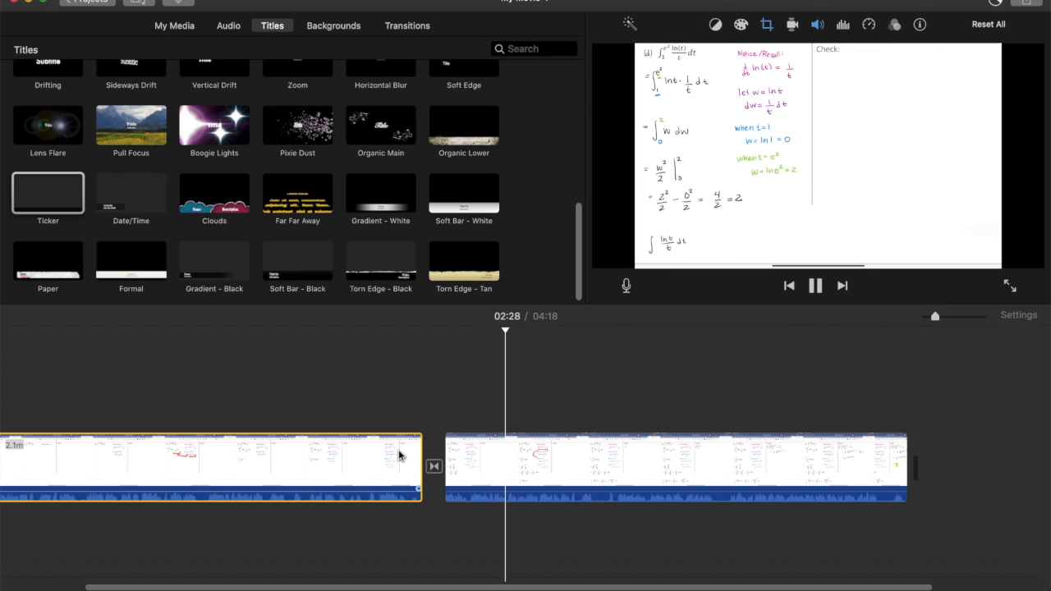
key("space")
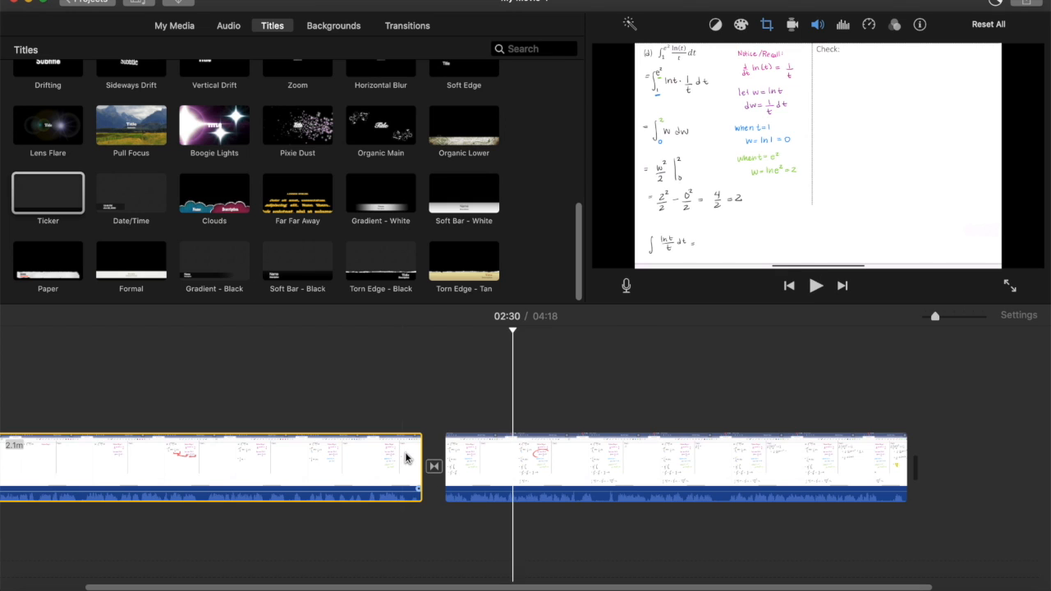